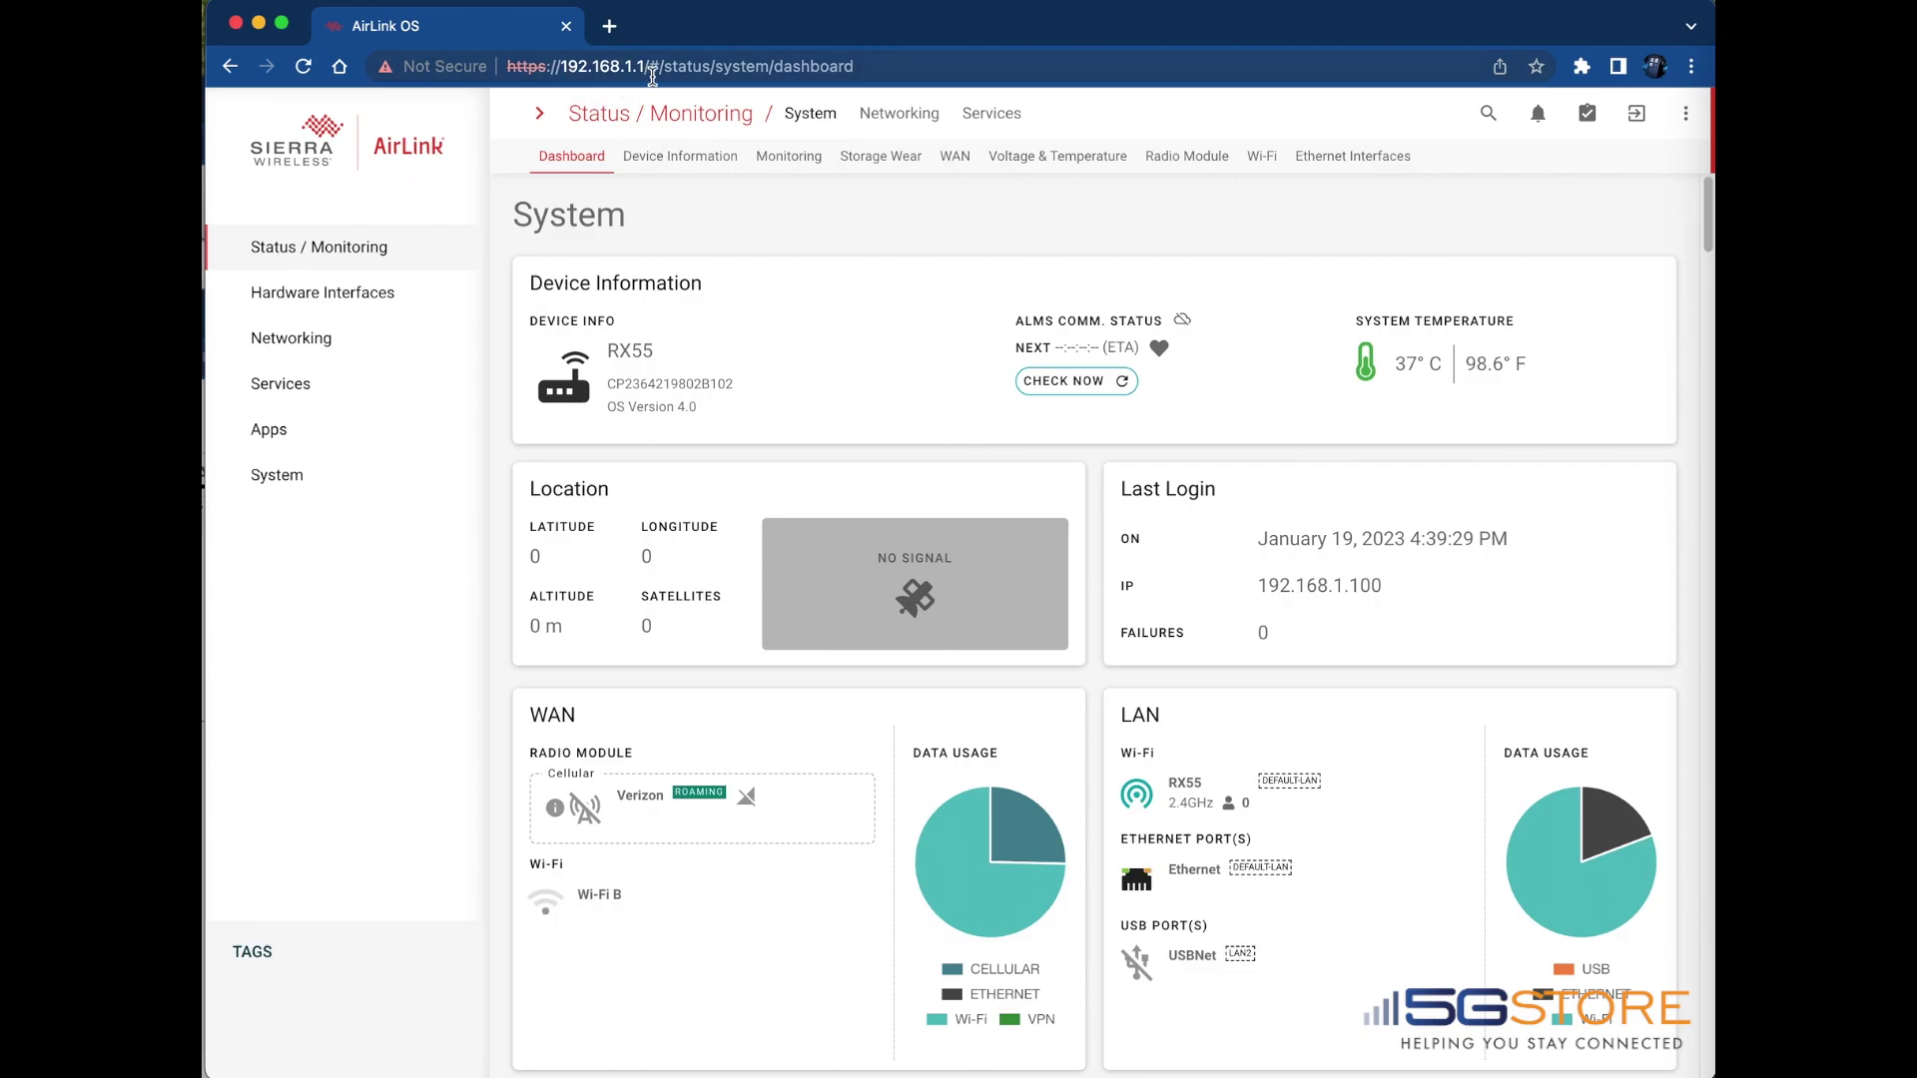
Go to Hardware Interfaces and open the Wi-Fi Interfaces configuration page
{"action": "left_click", "coordinate": [311, 294]}
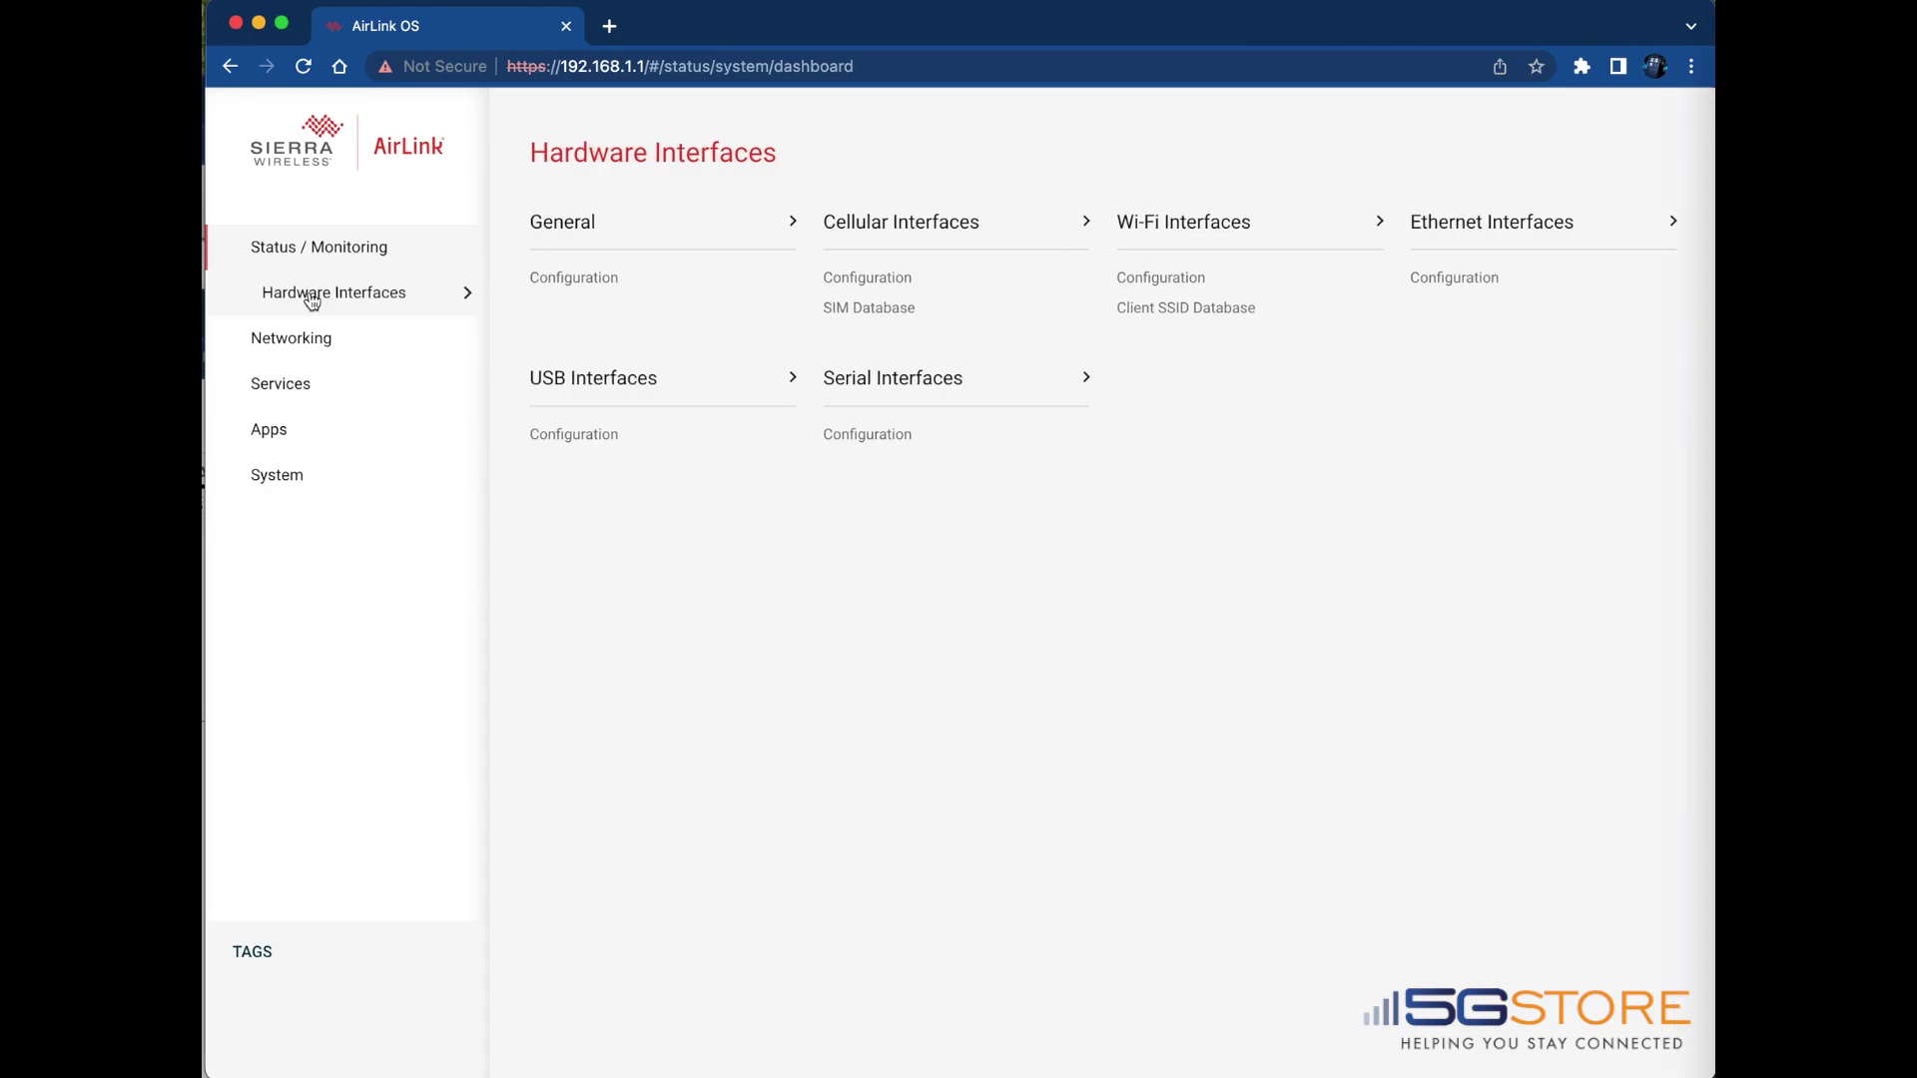
{"action": "left_click", "coordinate": [1161, 279]}
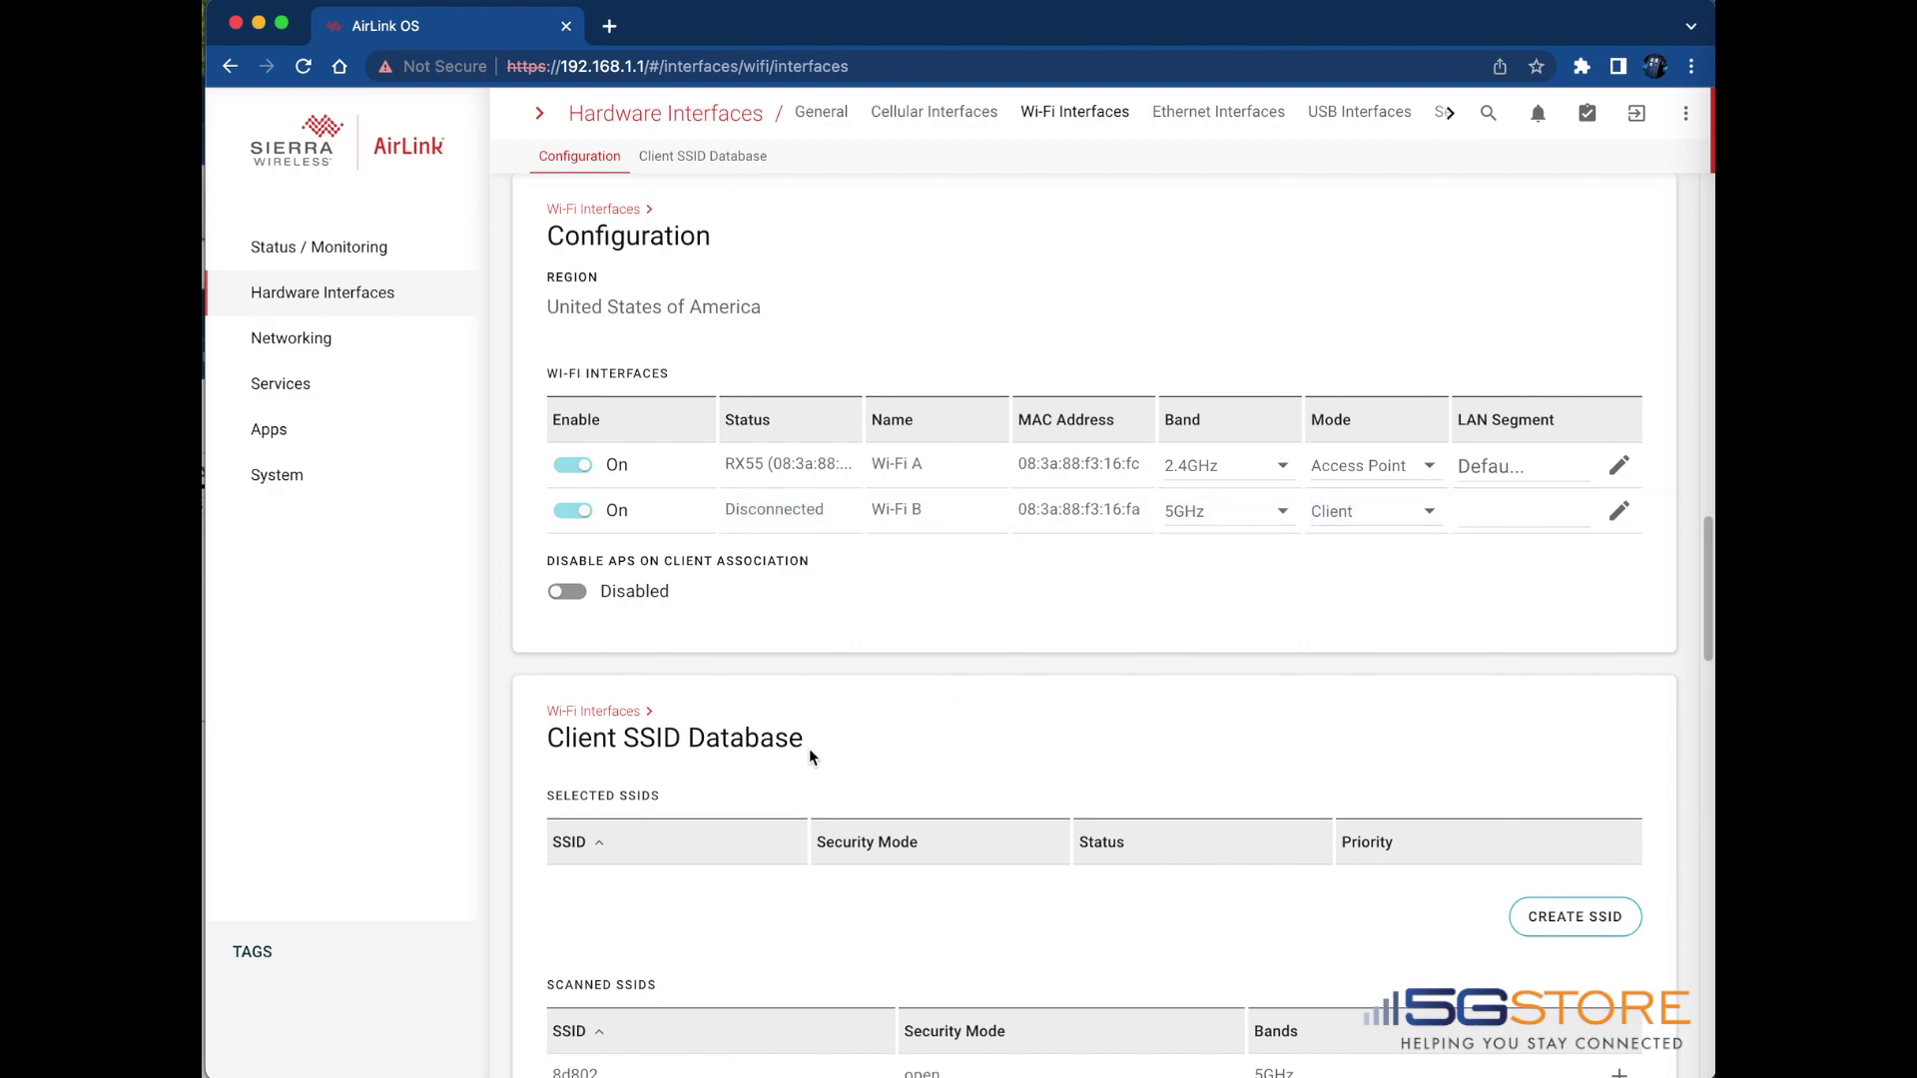
{"action": "scroll", "coordinate": [718, 797], "scroll_direction": "down", "scroll_amount": 3}
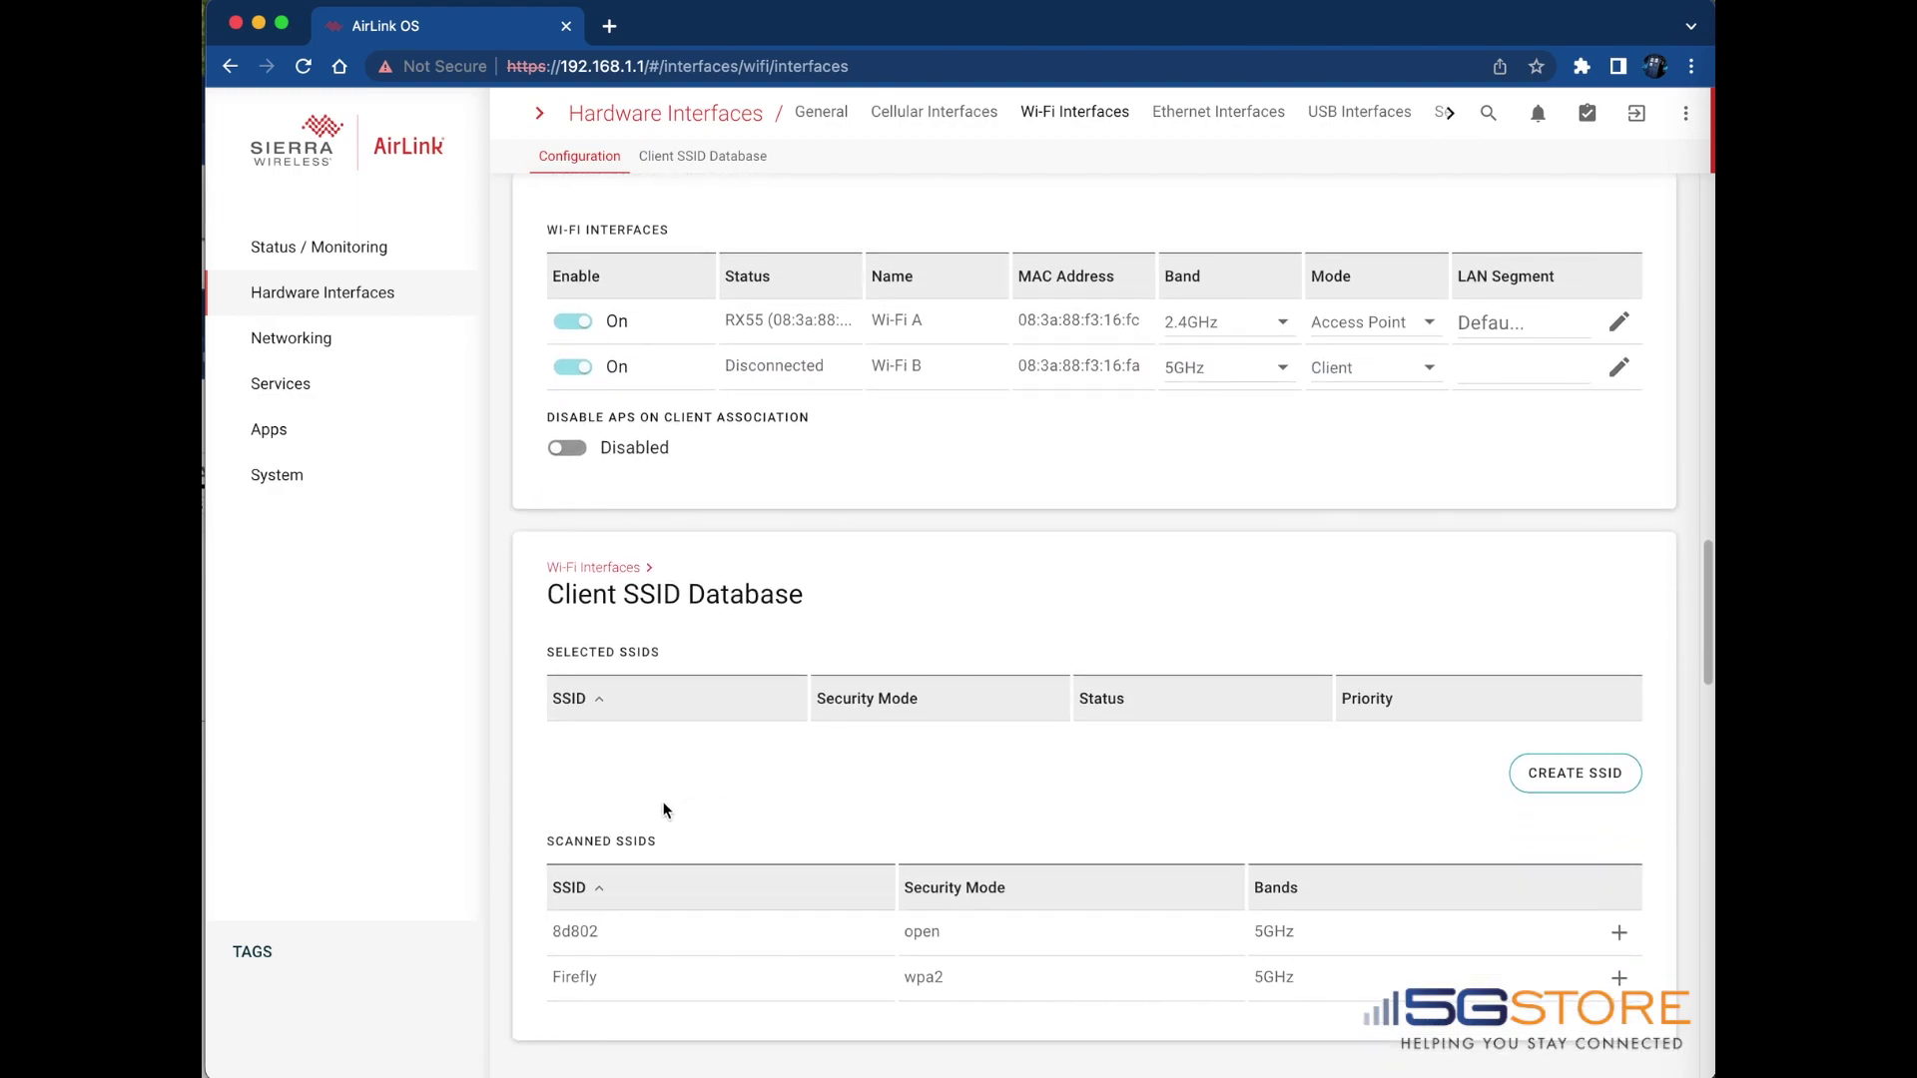
{"action": "scroll", "coordinate": [717, 806], "scroll_direction": "down", "scroll_amount": 3}
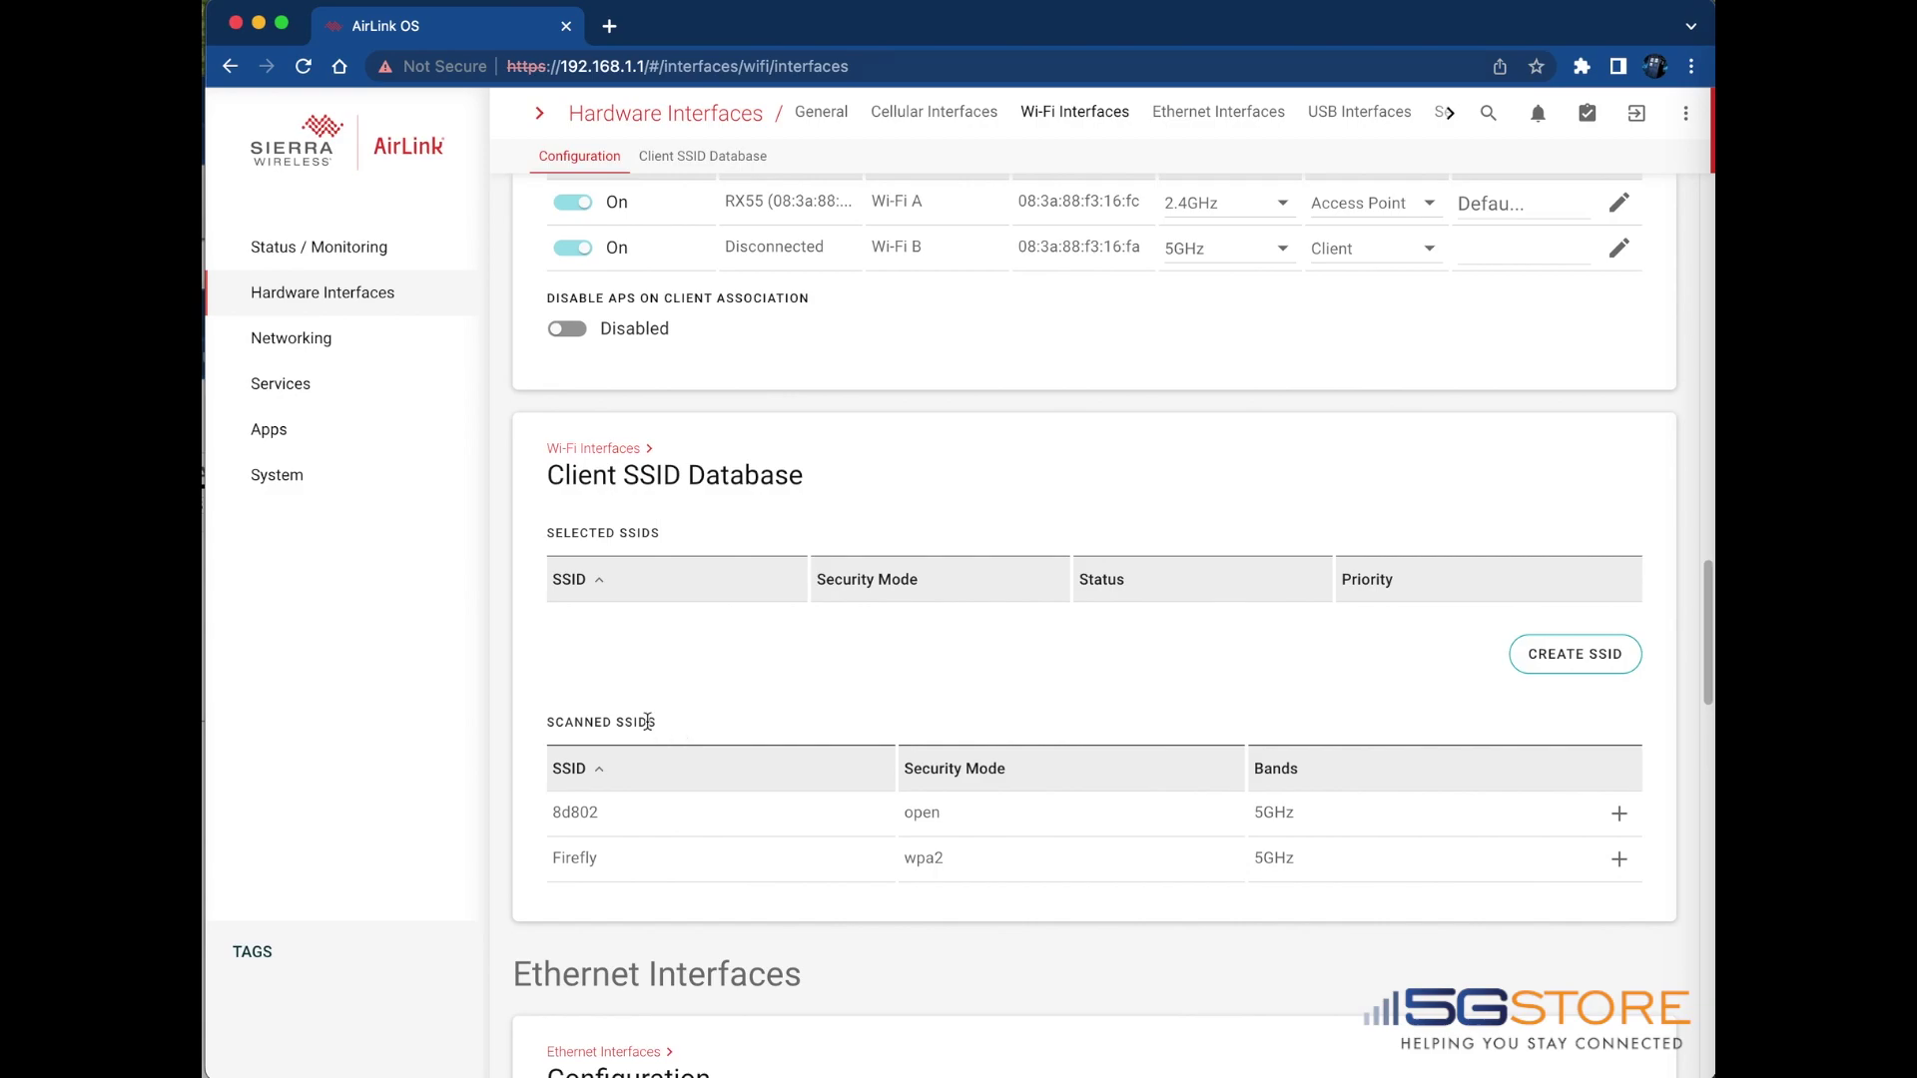
{"action": "mouse_move", "coordinate": [612, 976]}
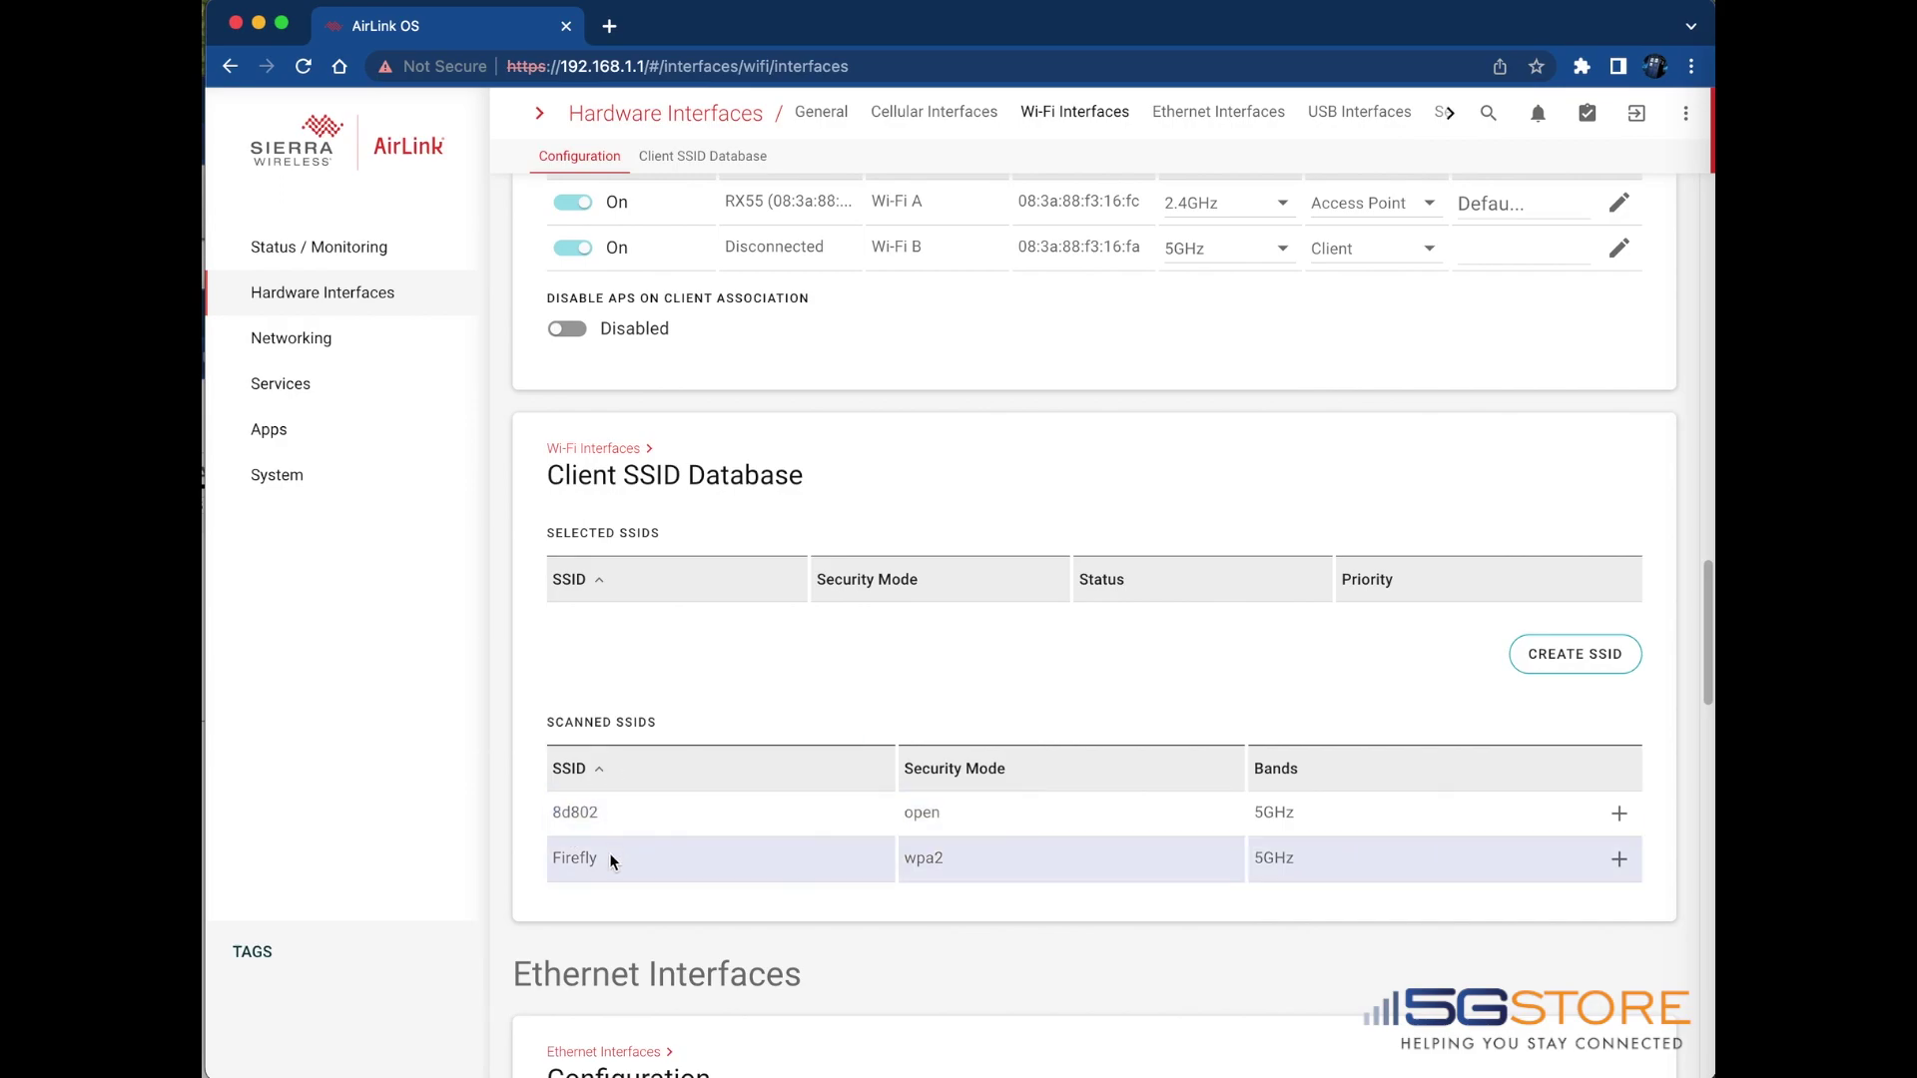
Add the scanned Firefly network with its WPA2 security passphrase to the selected SSIDs
{"action": "left_click", "coordinate": [1617, 857]}
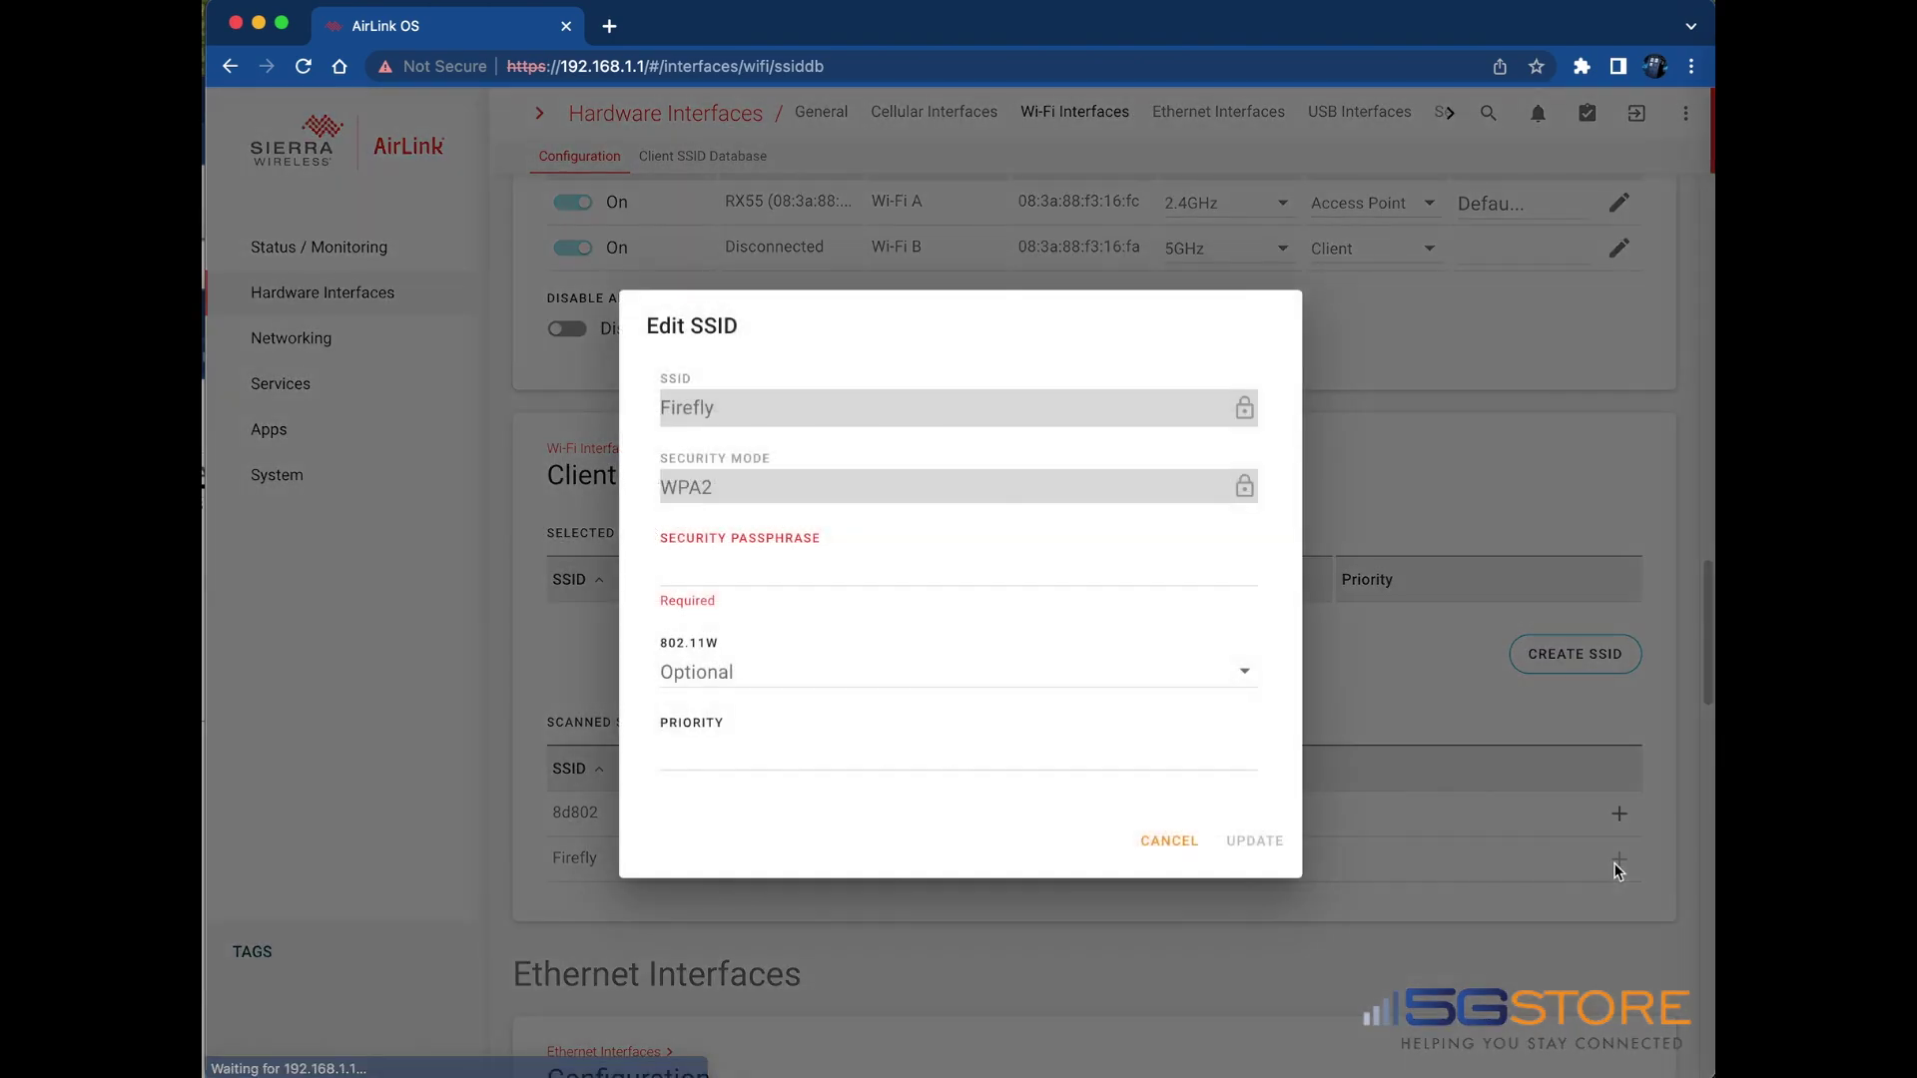
{"action": "left_click", "coordinate": [747, 570]}
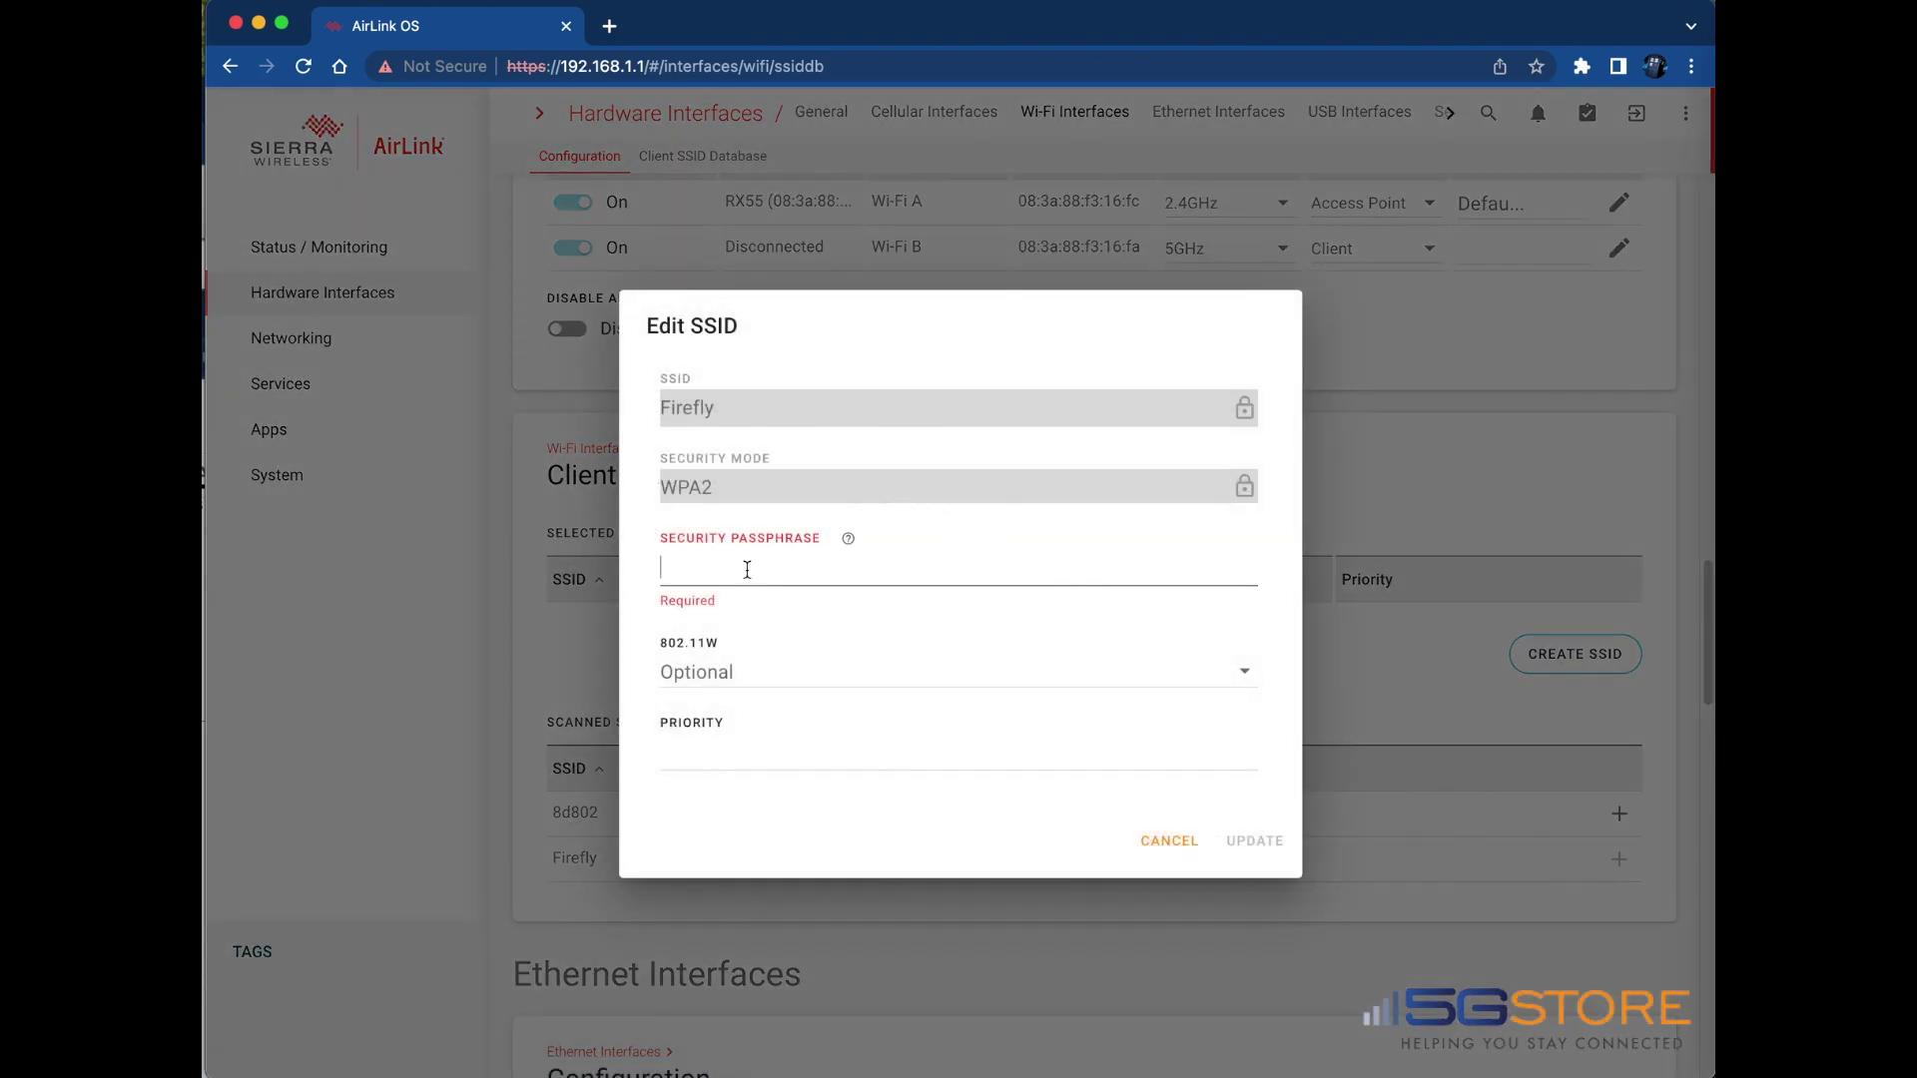
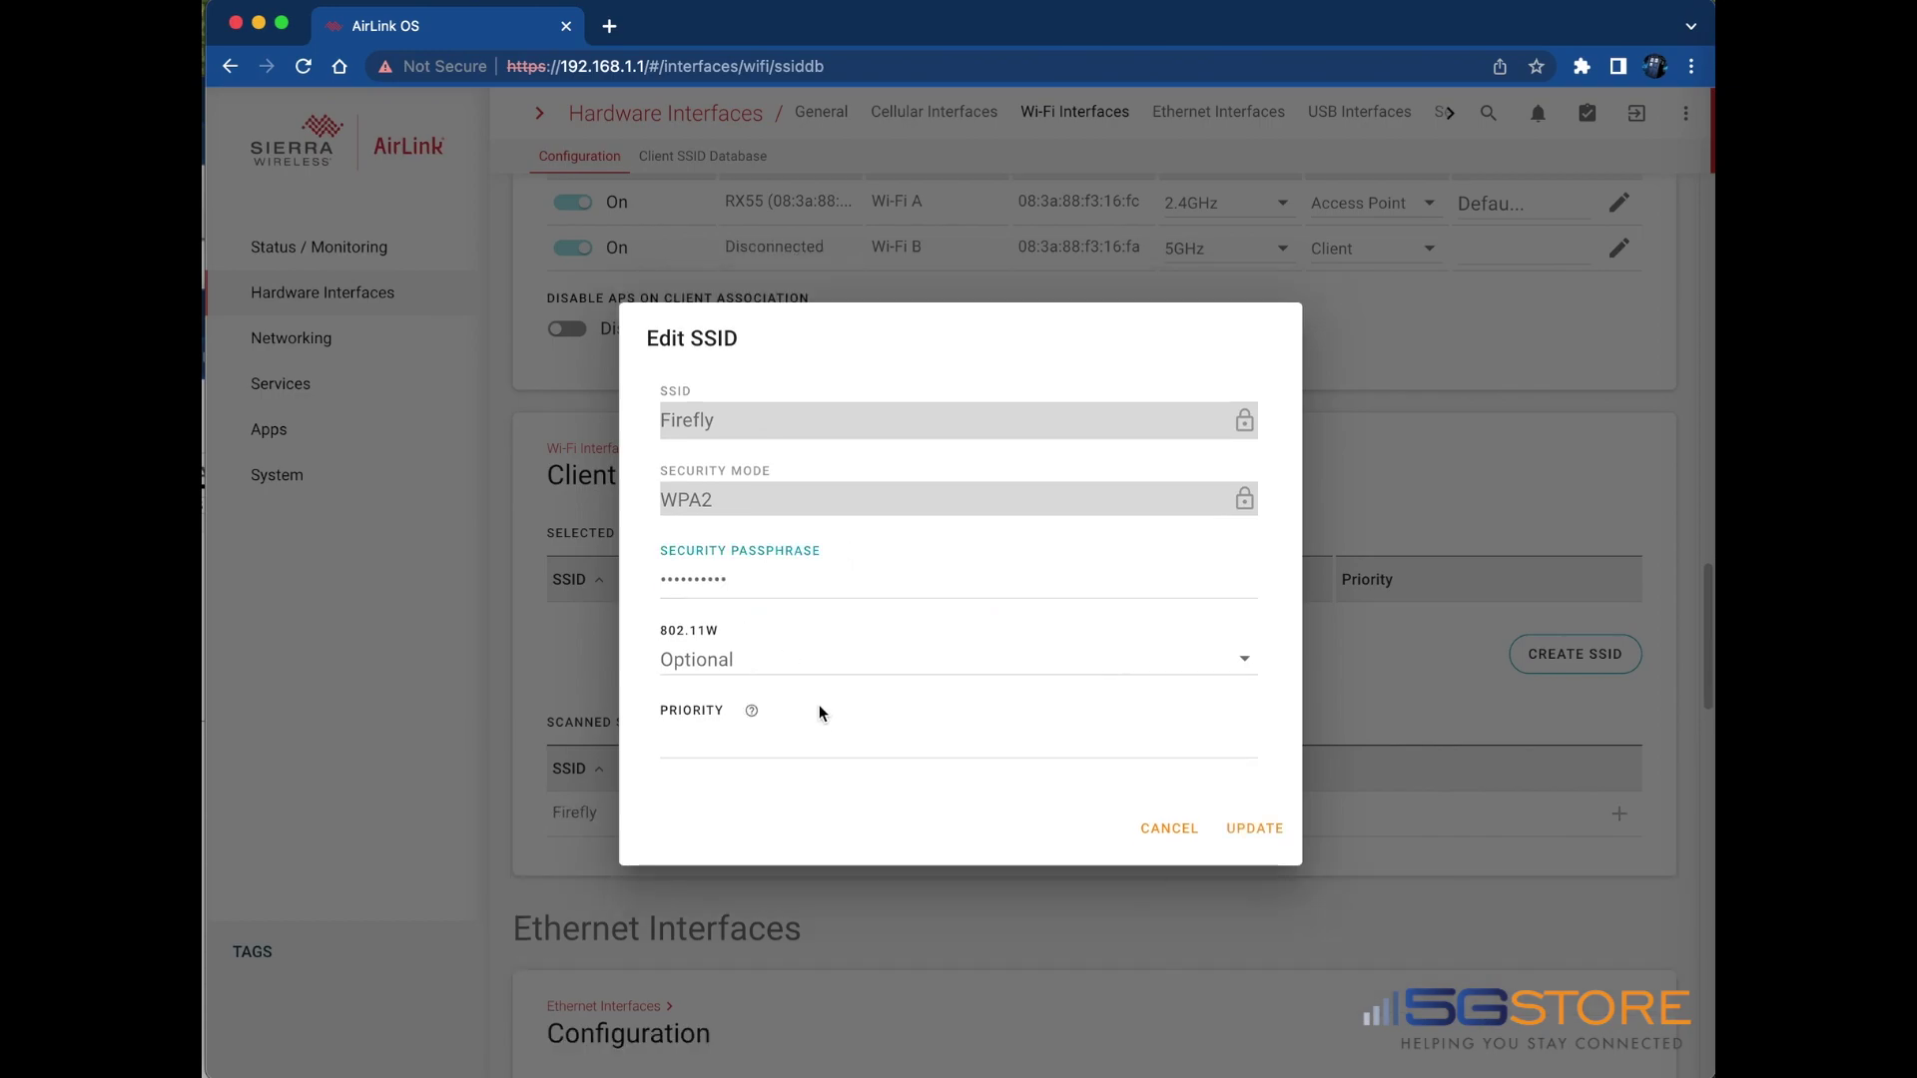
{"action": "left_click", "coordinate": [1255, 826]}
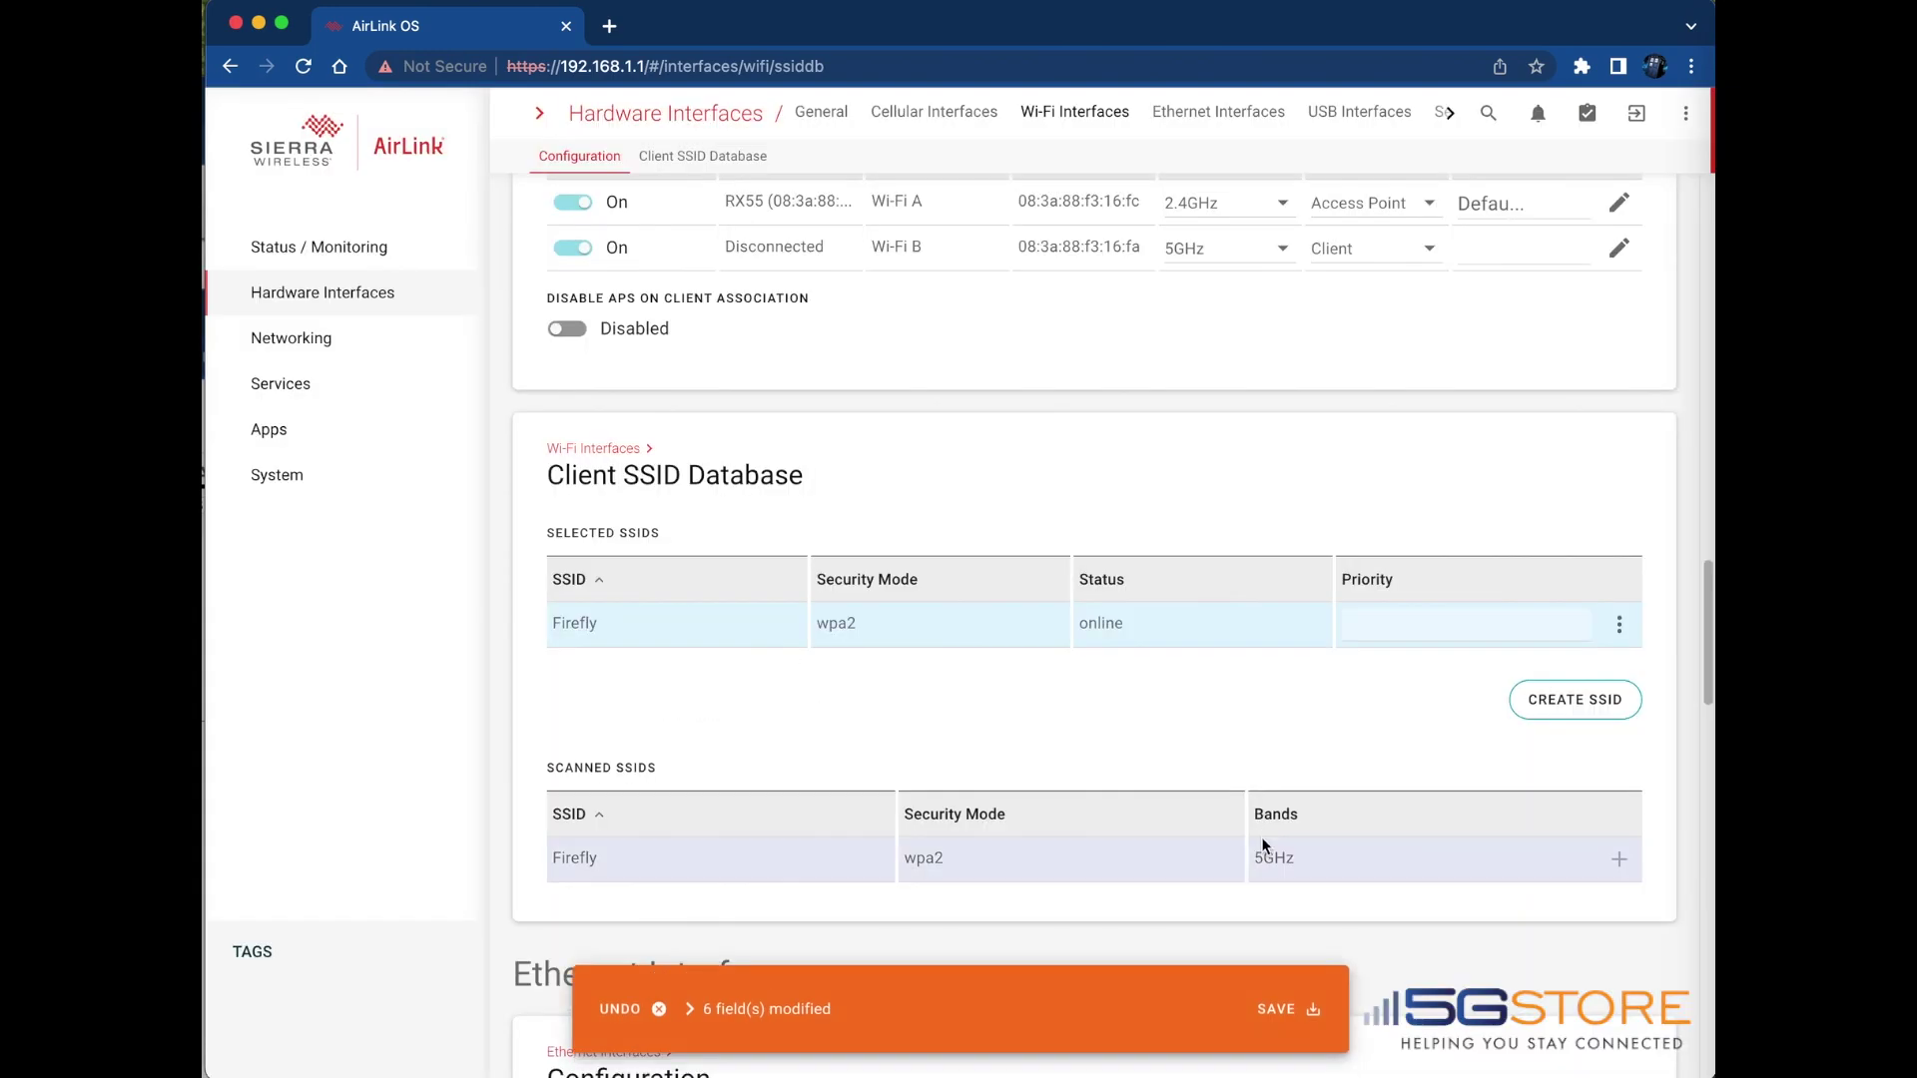
Save the six pending Wi-Fi changes from the orange snackbar
{"action": "left_click", "coordinate": [1276, 1008]}
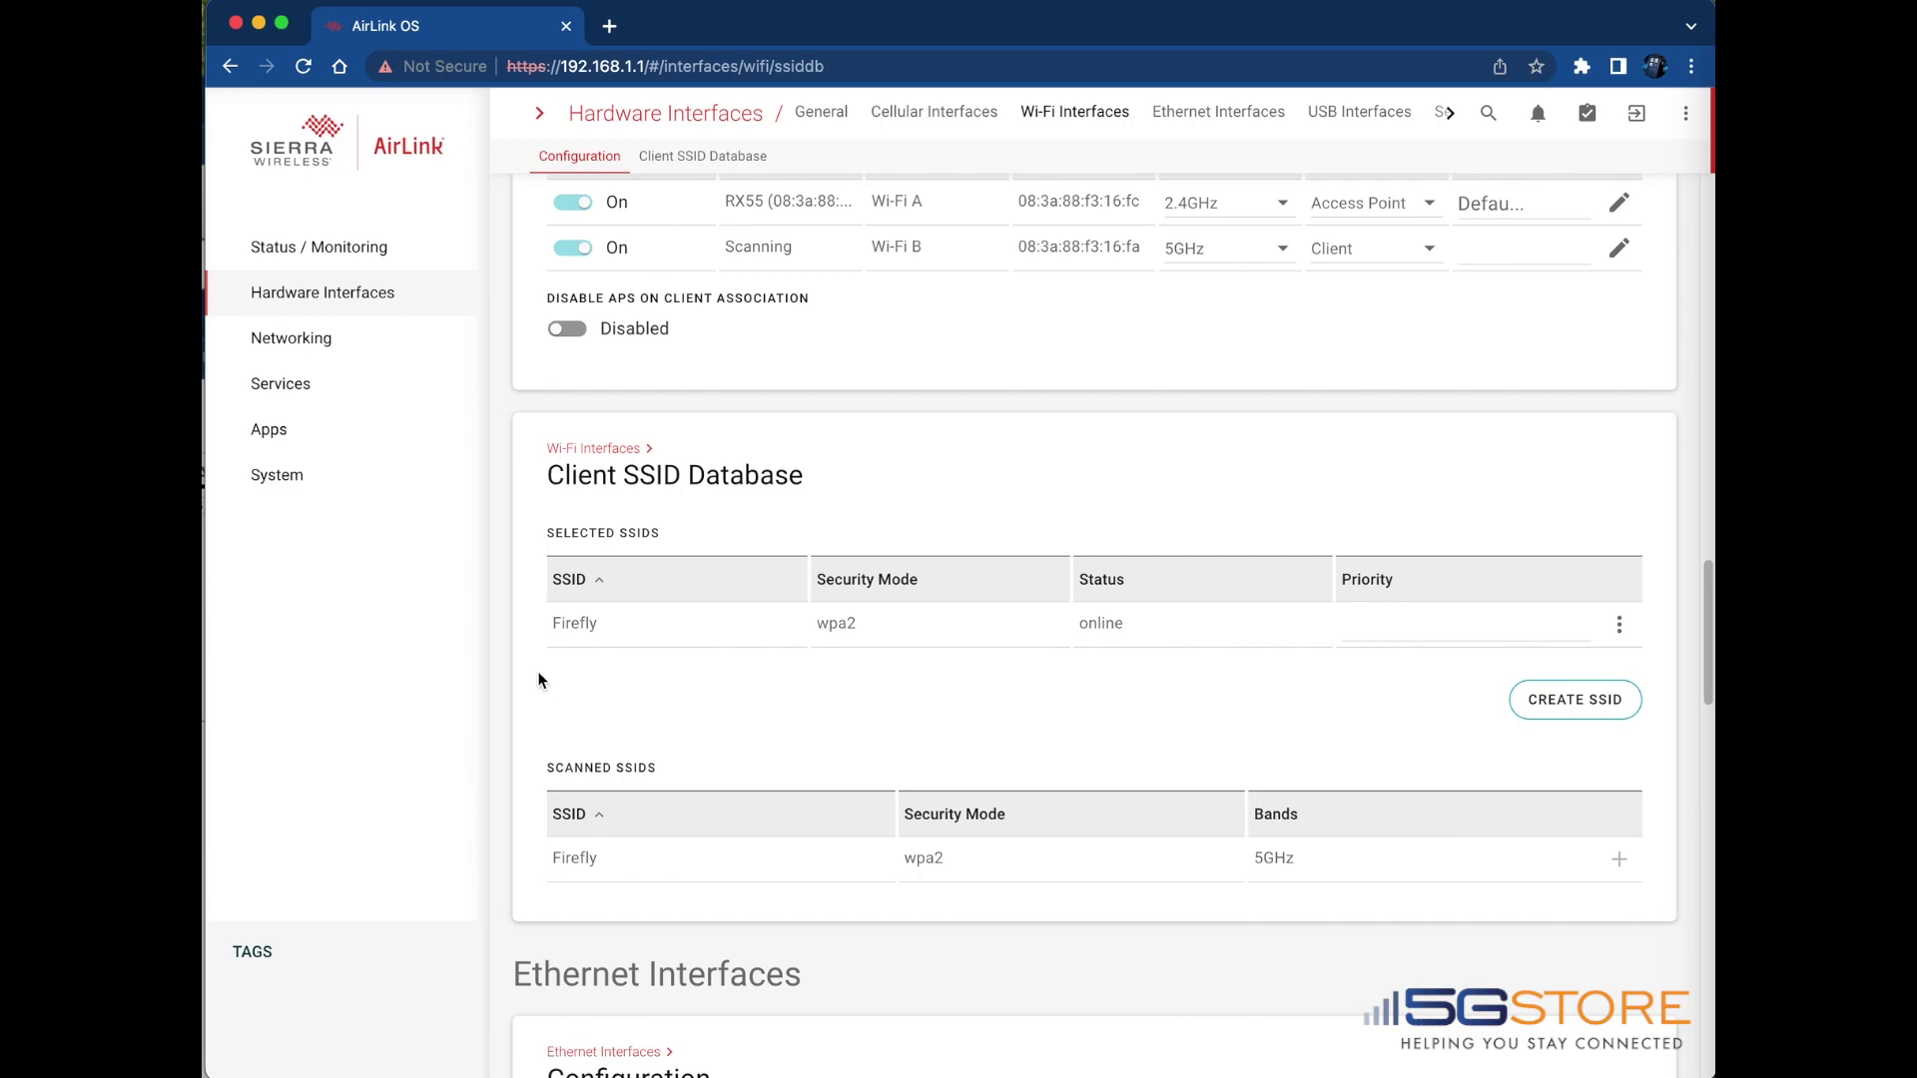
{"action": "scroll", "coordinate": [719, 585], "scroll_direction": "up", "scroll_amount": 3}
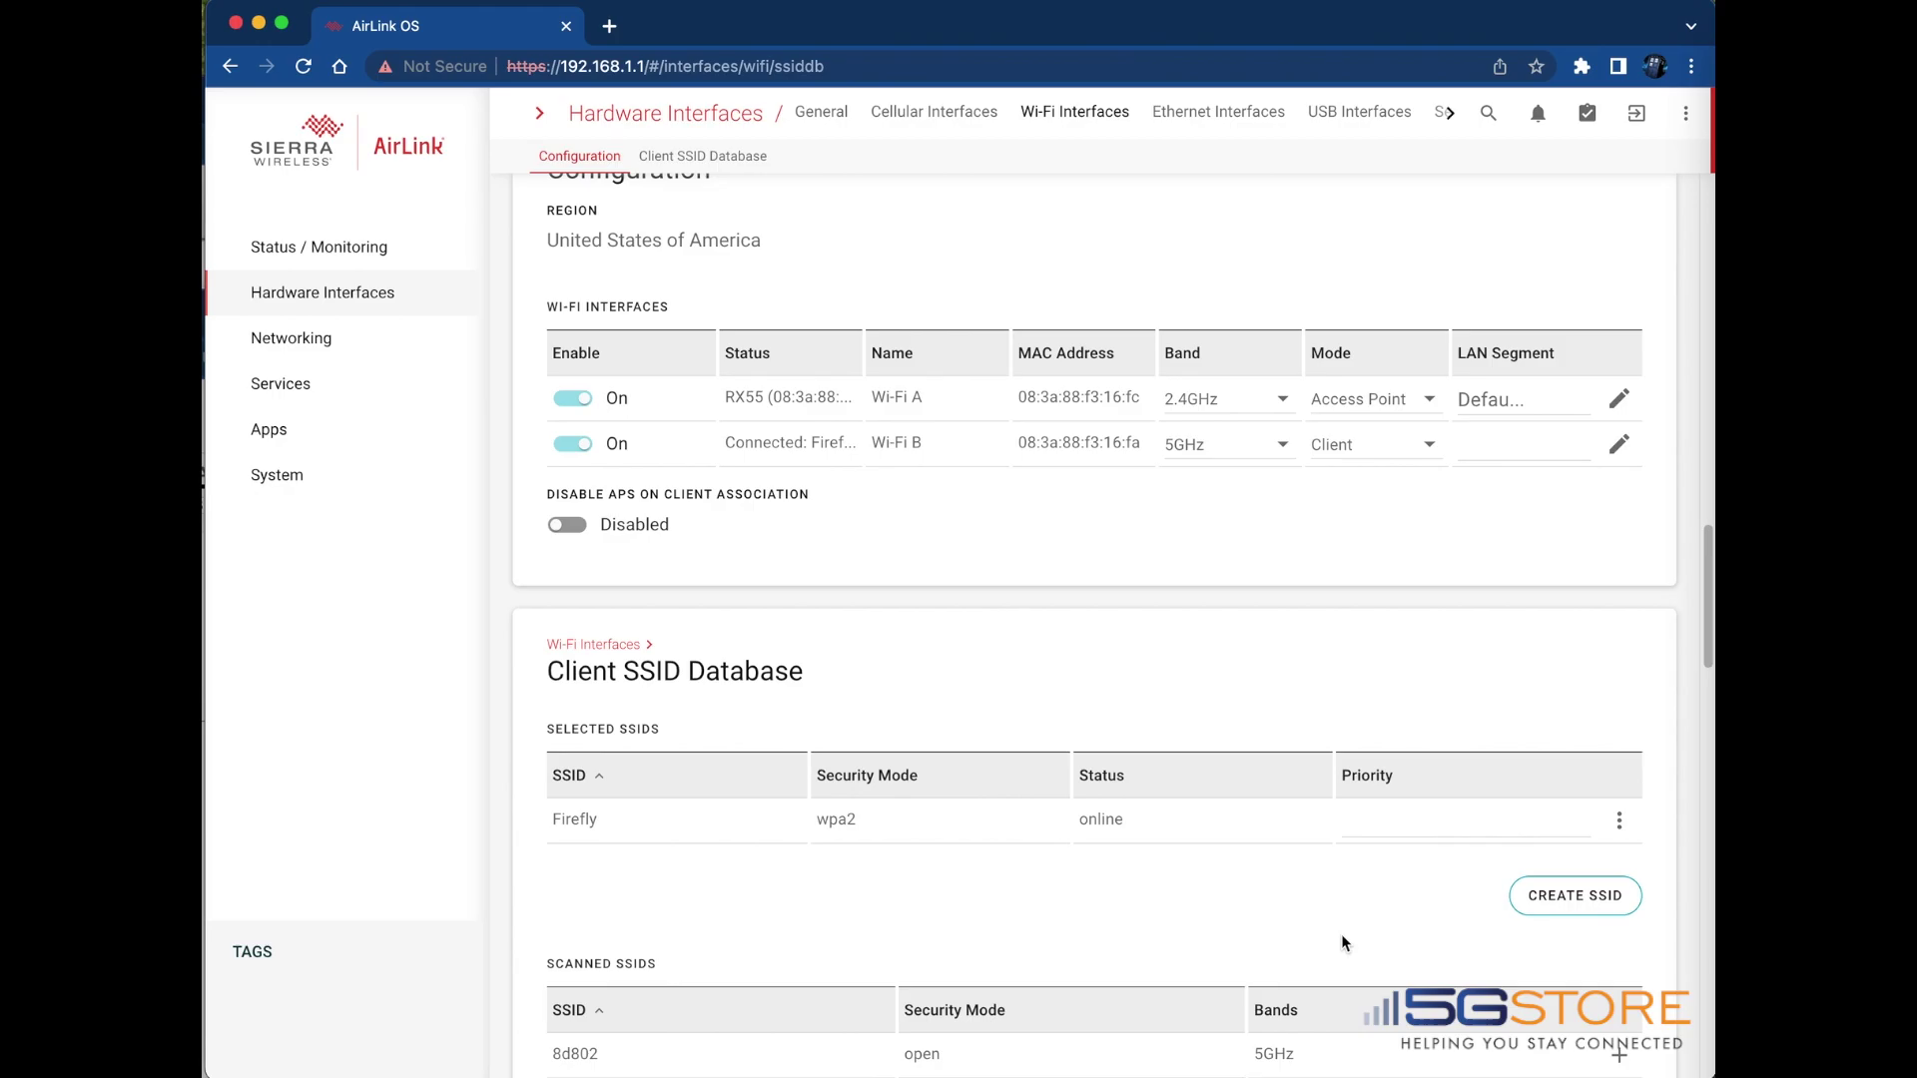
{"action": "left_click", "coordinate": [1573, 896]}
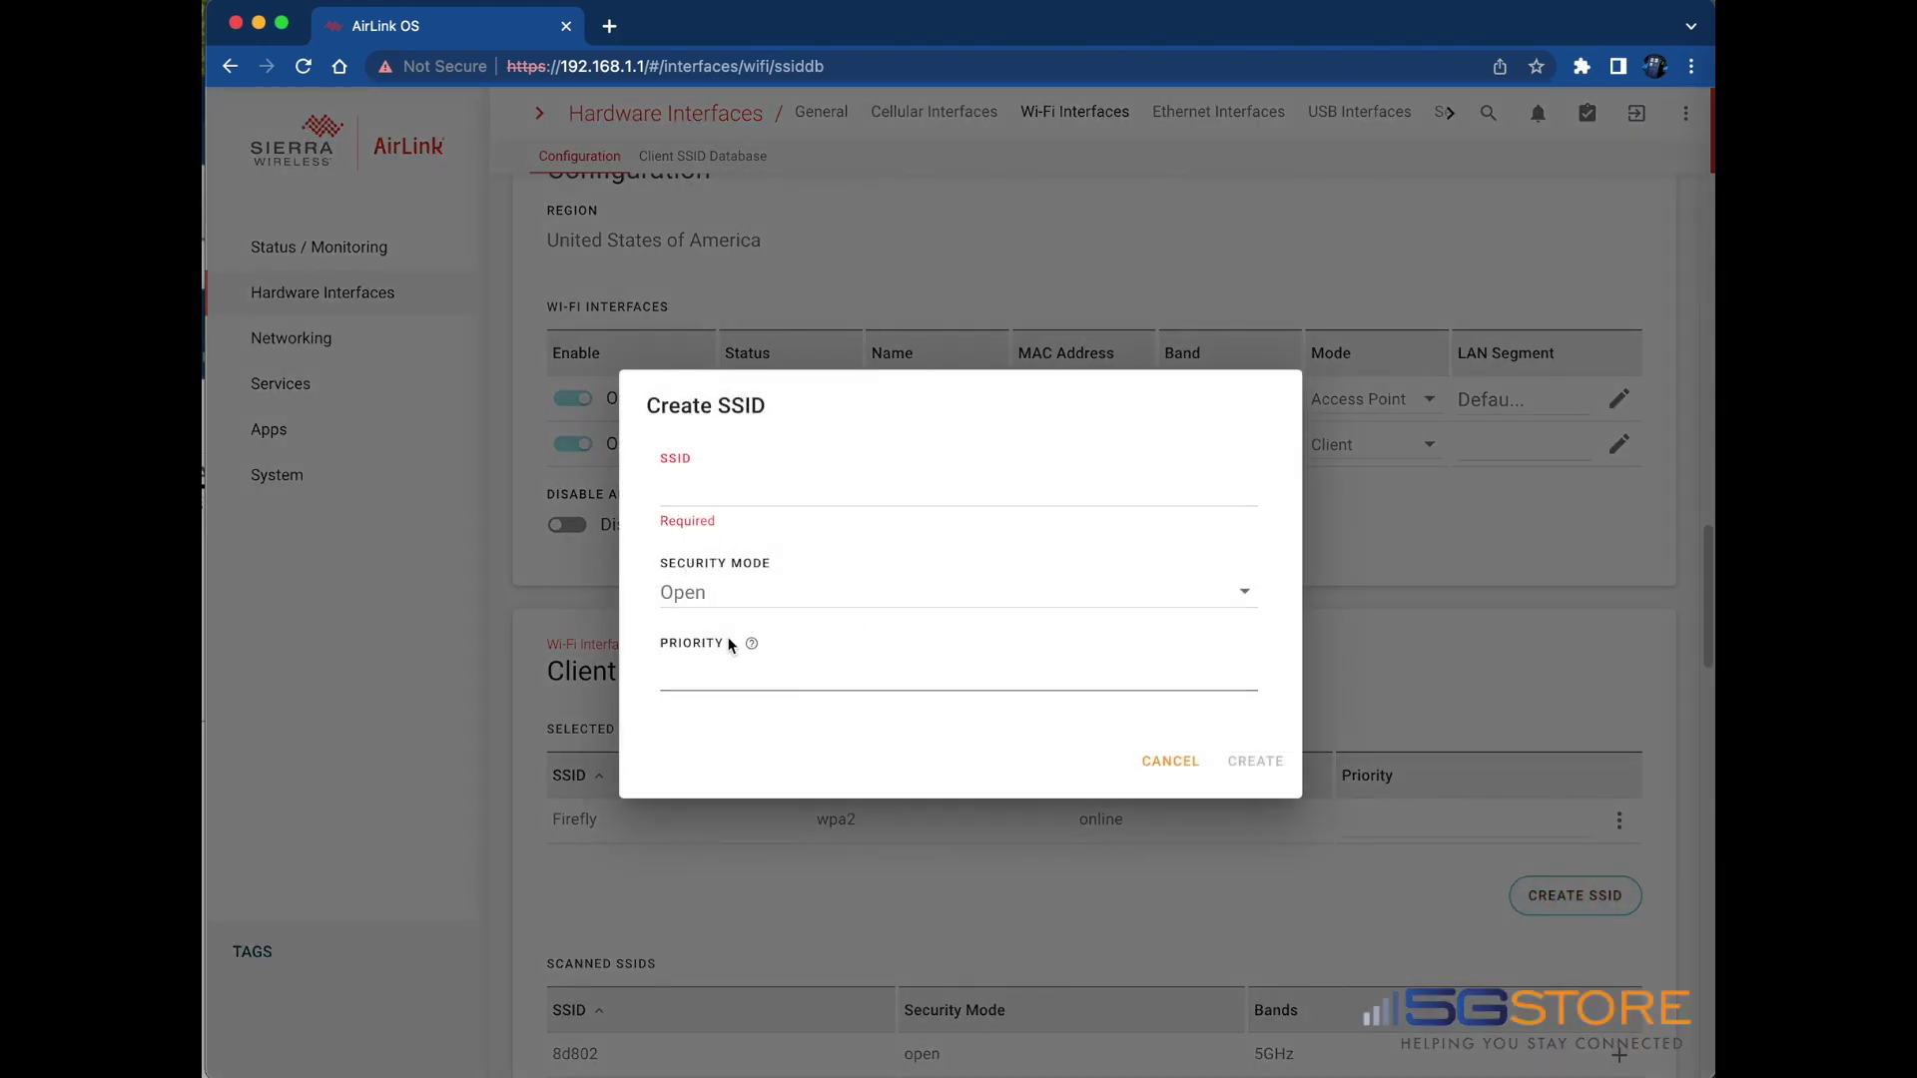
{"action": "left_click", "coordinate": [1174, 767]}
{"action": "left_click", "coordinate": [1174, 768]}
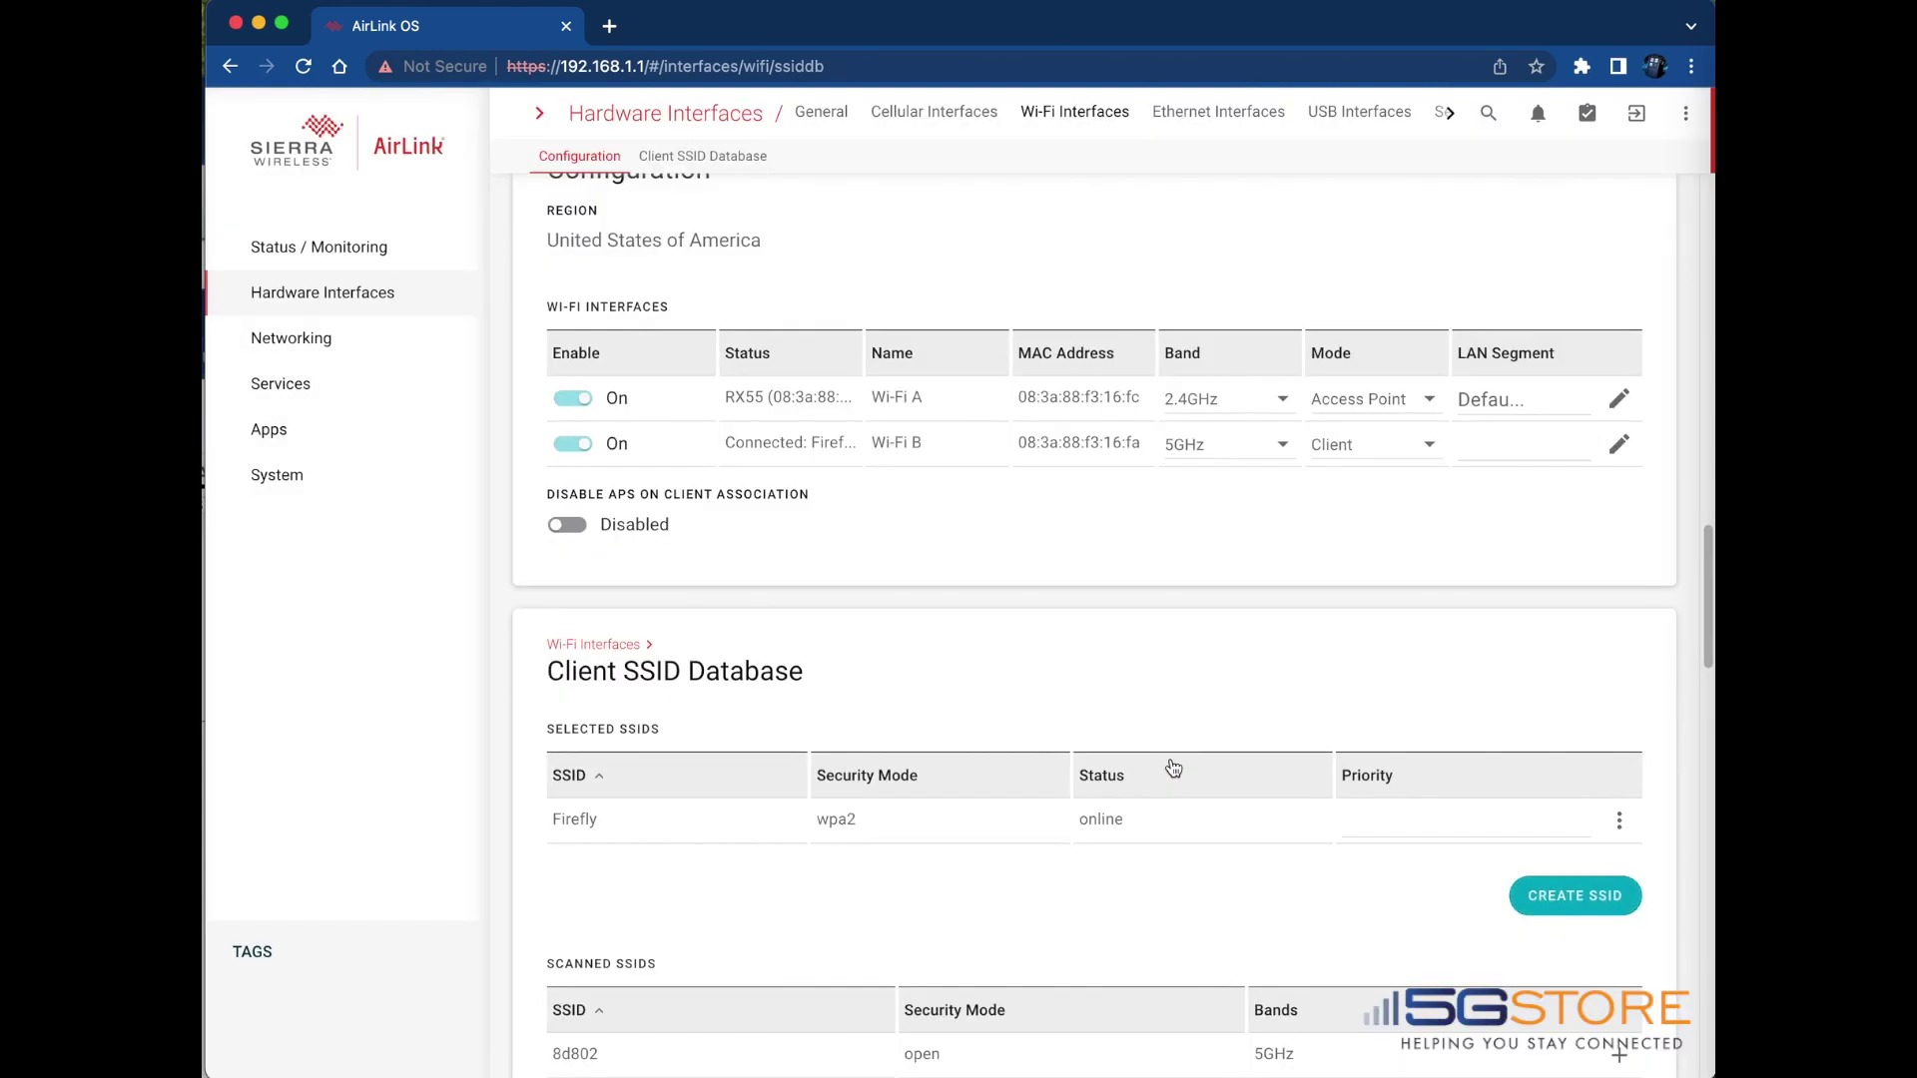